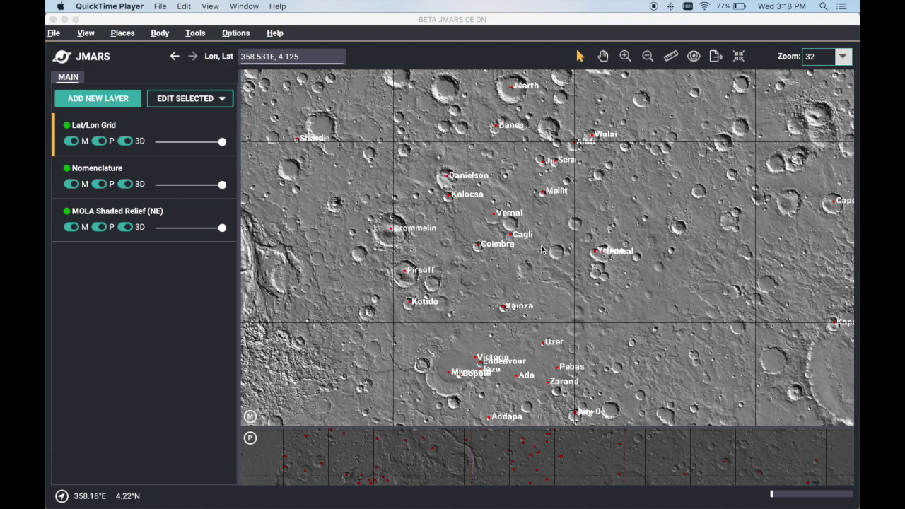
# Step: Move the map view to longitude 358.531E, latitude 10
pyautogui.click(314, 59)
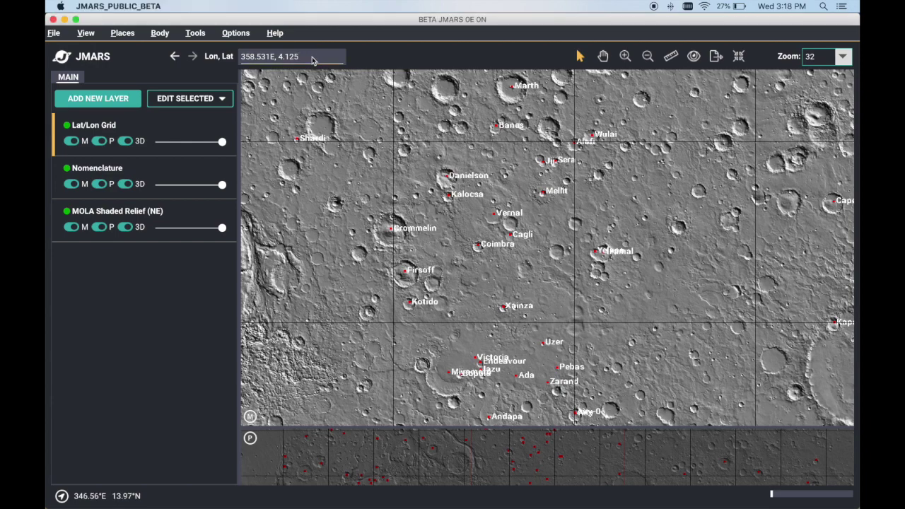
pyautogui.press('BackSpace')
pyautogui.press('BackSpace')
pyautogui.press('BackSpace')
pyautogui.press('BackSpace')
pyautogui.press('BackSpace')
pyautogui.write('10')
pyautogui.press('Return')
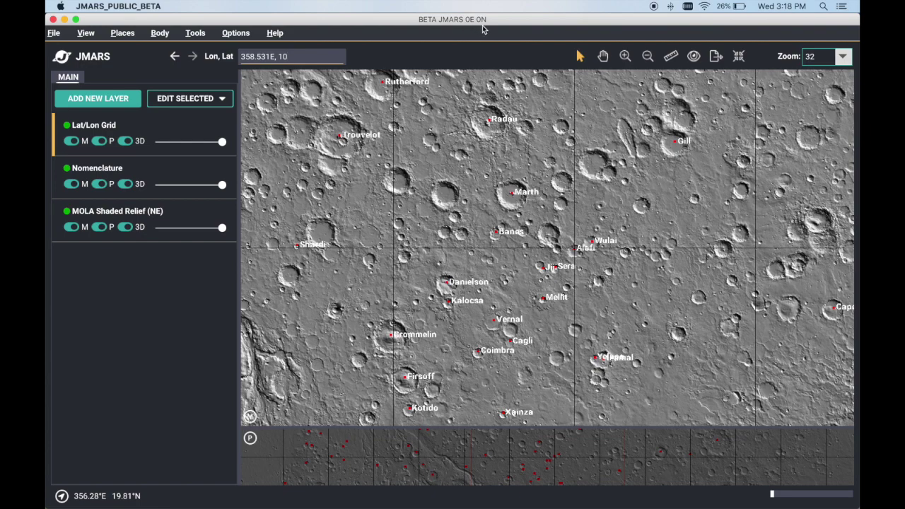
# Step: Move the map view to 314.633E, latitude 90, and recenter the projection on that location
pyautogui.click(331, 56)
pyautogui.press('BackSpace')
pyautogui.press('BackSpace')
pyautogui.write('90')
pyautogui.press('Return')
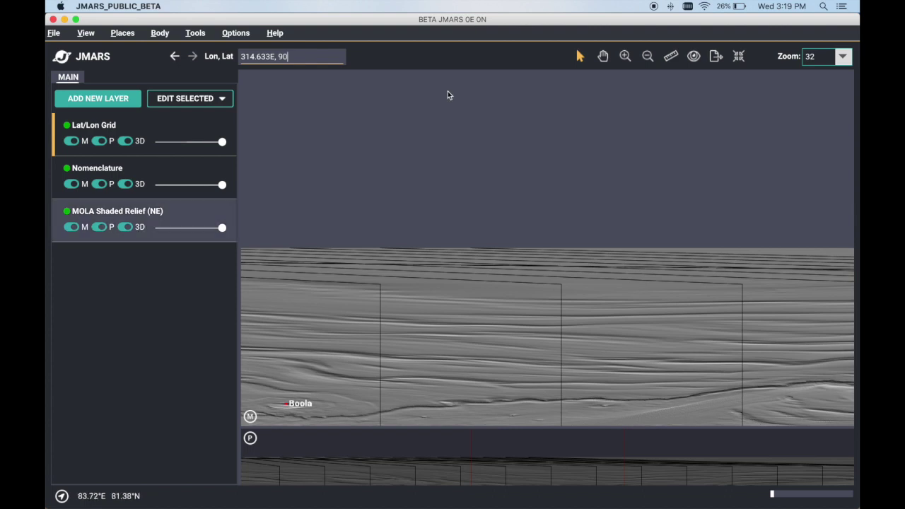
pyautogui.click(94, 37)
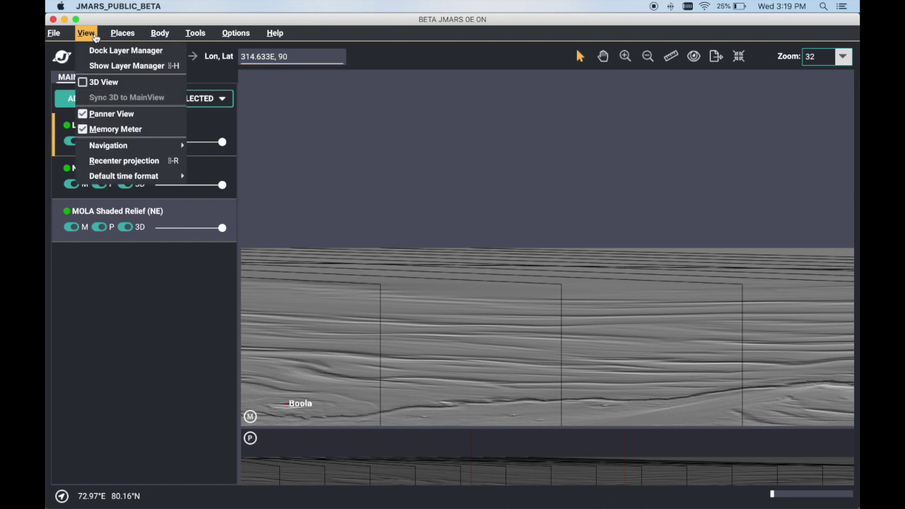
pyautogui.click(144, 161)
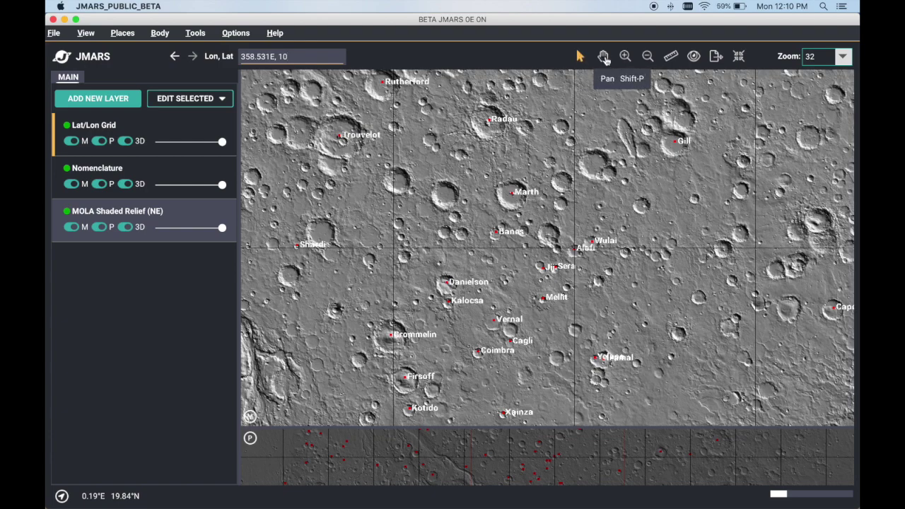
# Step: Pan the map northeast to about 12.97E, 18.81 and zoom in to 64 just north of that point
pyautogui.click(604, 57)
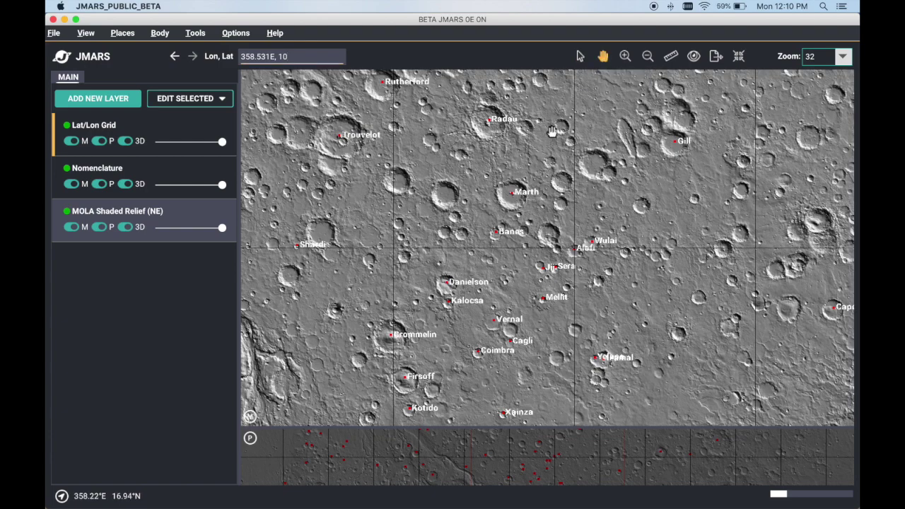
pyautogui.moveTo(545, 131); pyautogui.dragTo(459, 209)
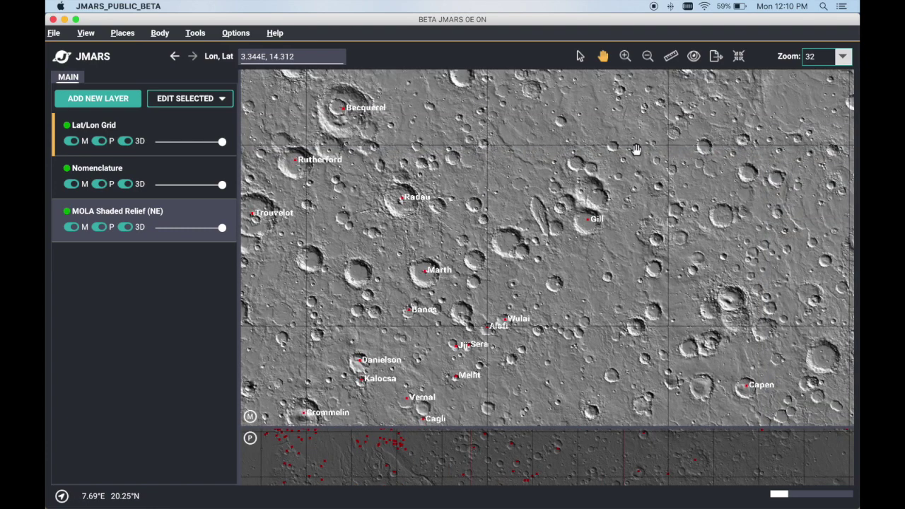
pyautogui.moveTo(640, 138); pyautogui.dragTo(466, 219)
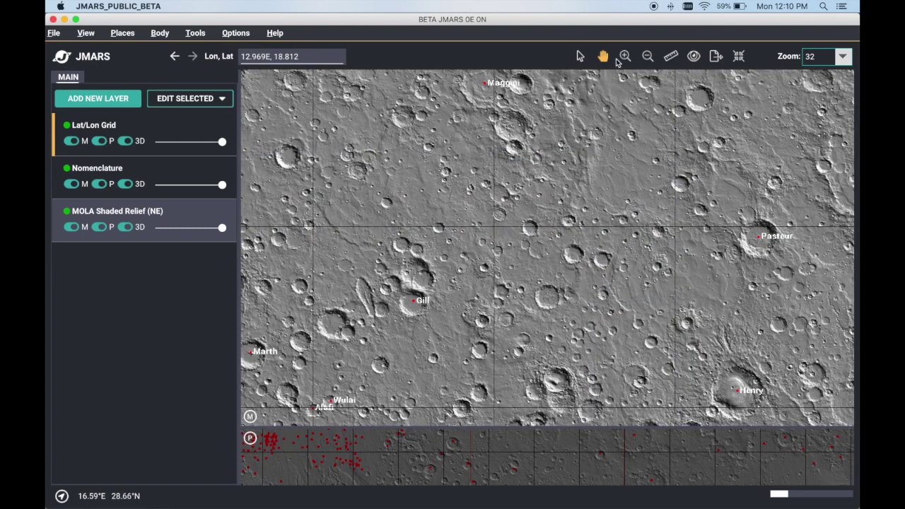
pyautogui.click(624, 60)
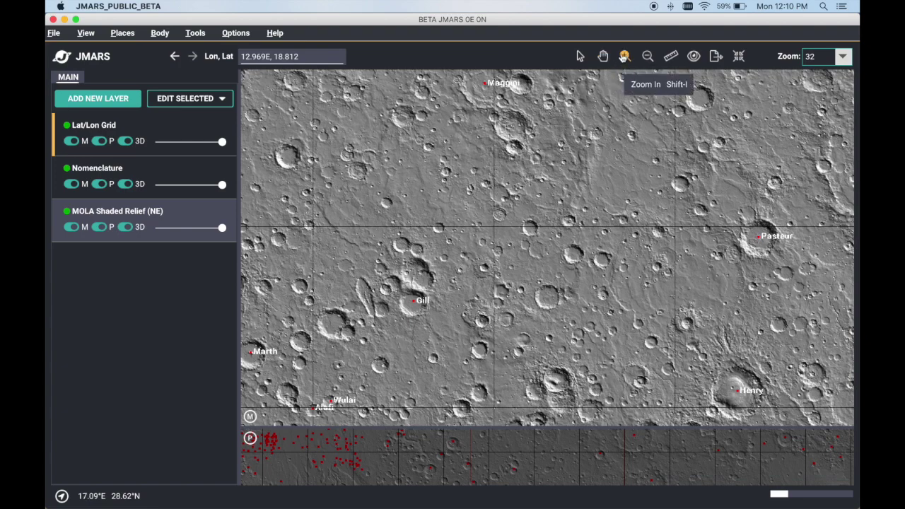
pyautogui.click(546, 204)
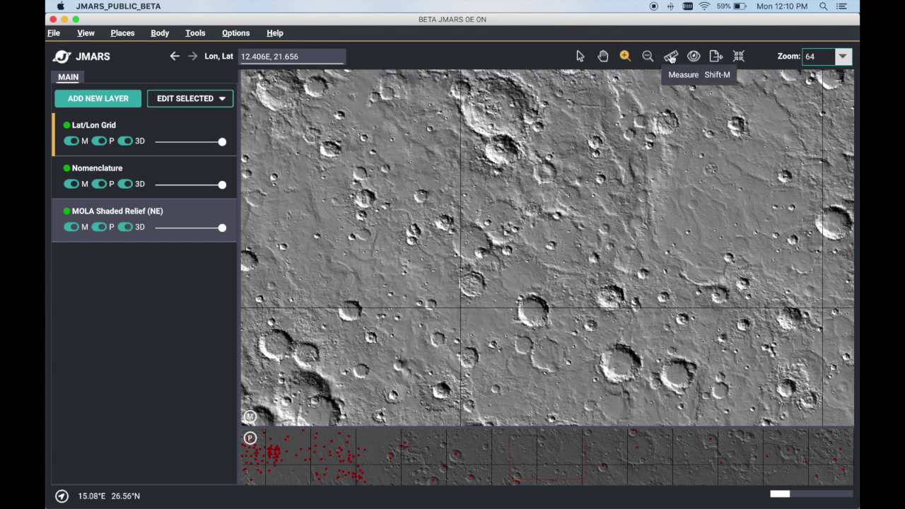
# Step: Measure the distance across the small crater on the southern rim of the large crater near 11E, 24N
pyautogui.click(670, 56)
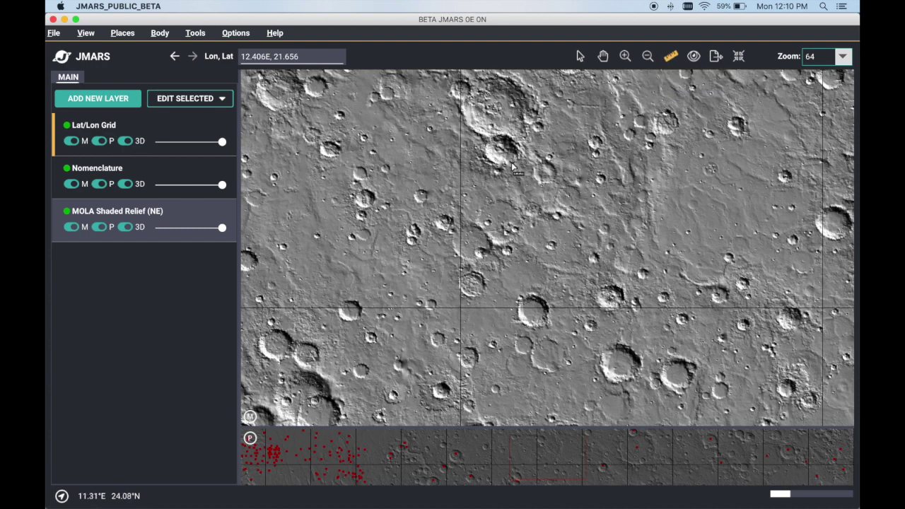
pyautogui.moveTo(515, 170); pyautogui.dragTo(503, 142)
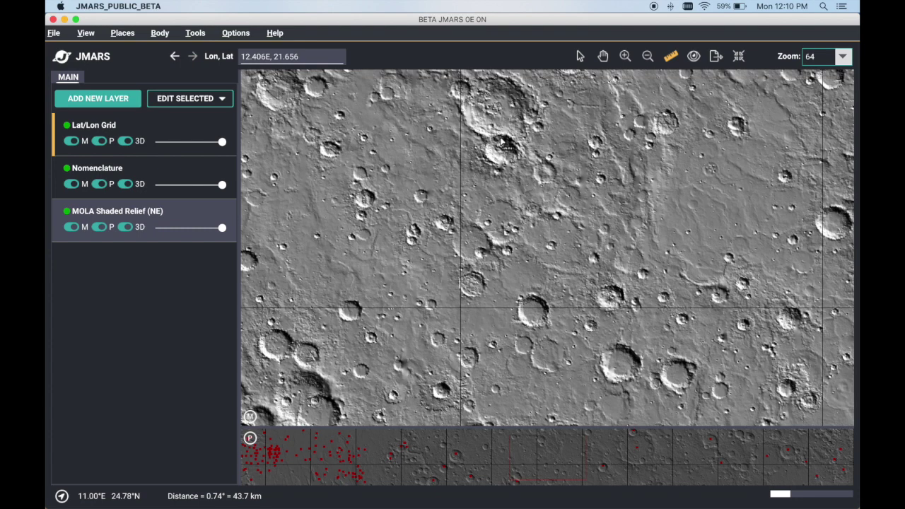
pyautogui.click(670, 56)
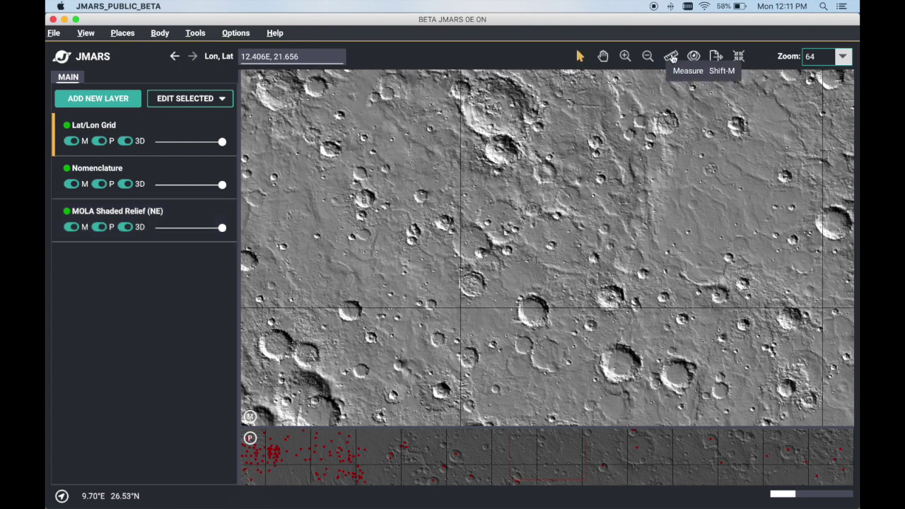
# Step: Activate the Investigate tool so its layer is added, and make Lat/Lon Grid the active layer
pyautogui.click(695, 57)
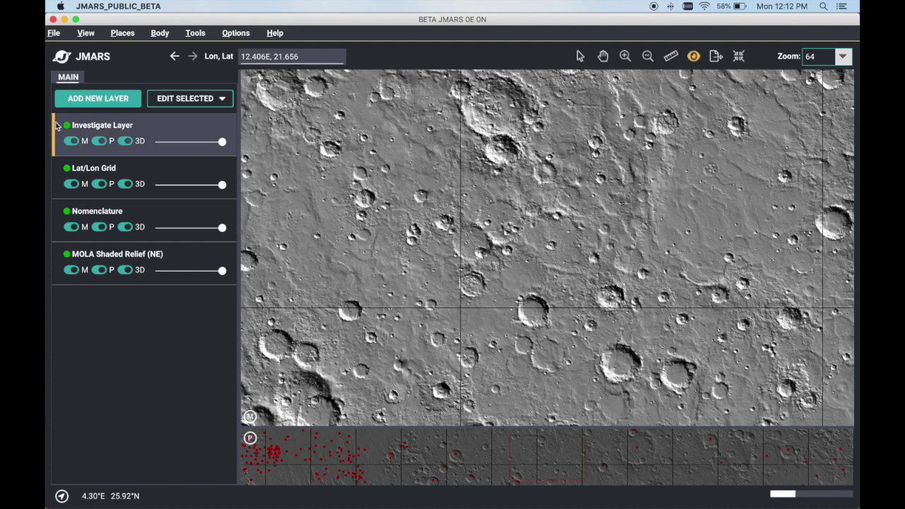
pyautogui.click(58, 171)
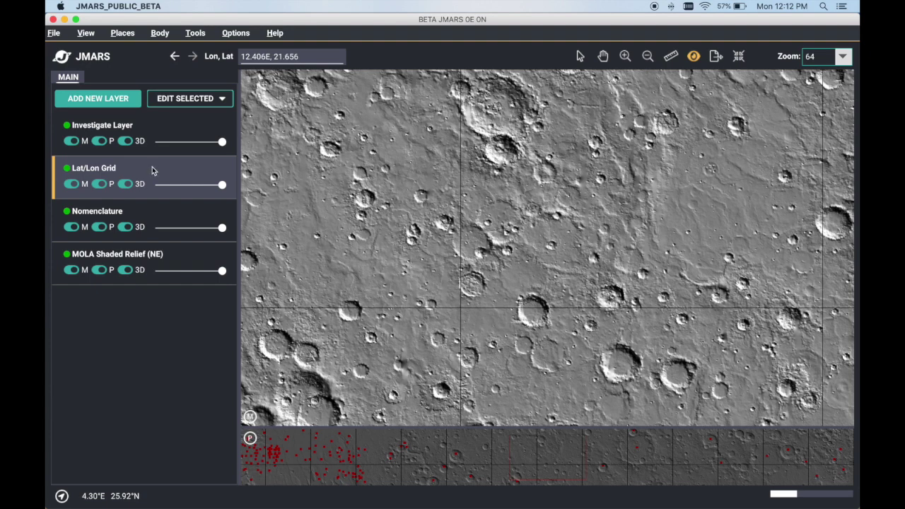
# Step: Move the MOLA Shaded Relief (NE) layer above all other layers, and return it below Nomenclature
pyautogui.moveTo(173, 254); pyautogui.dragTo(152, 120)
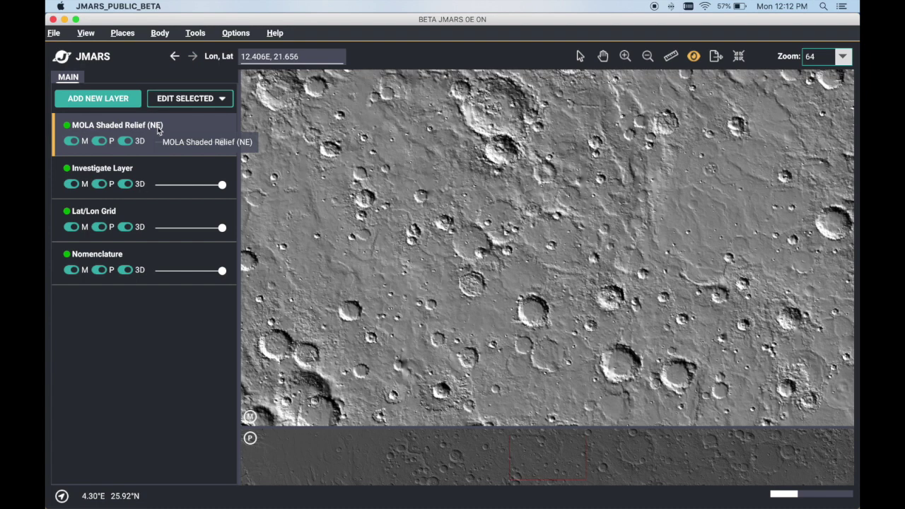
pyautogui.moveTo(159, 129); pyautogui.dragTo(172, 252)
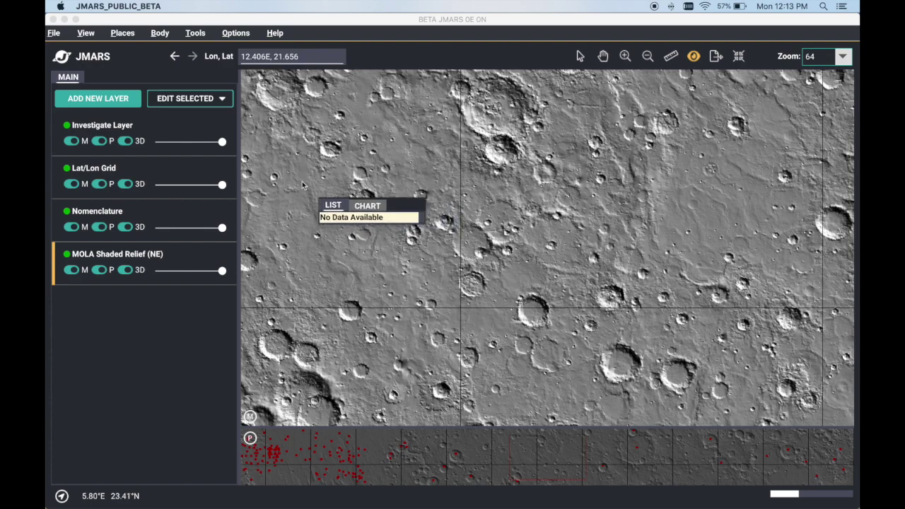
# Step: Add the 128ppd Slope map from the MOLA instrument category as a new layer and close the layer list
pyautogui.click(103, 100)
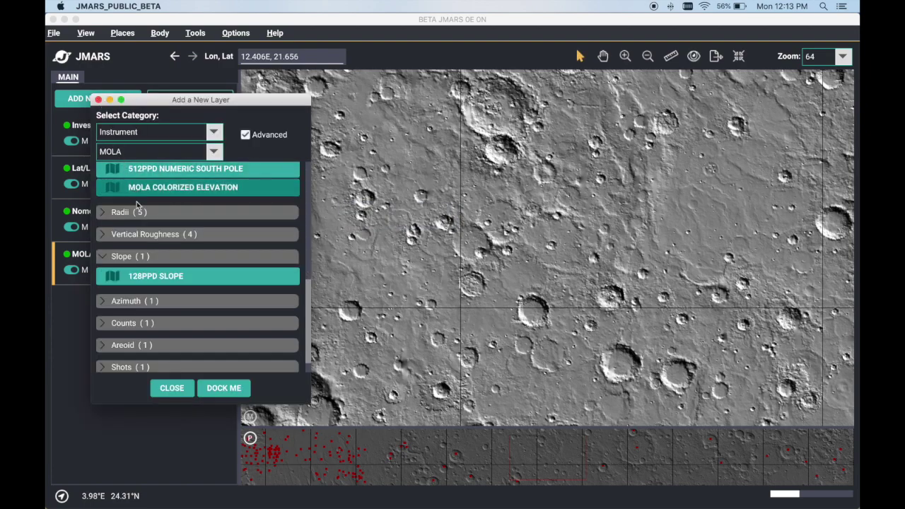
pyautogui.click(156, 276)
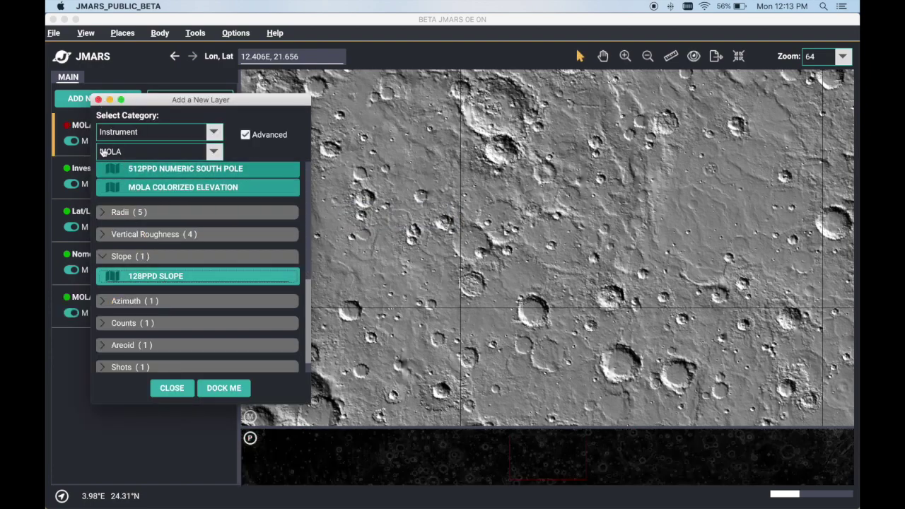
pyautogui.click(98, 99)
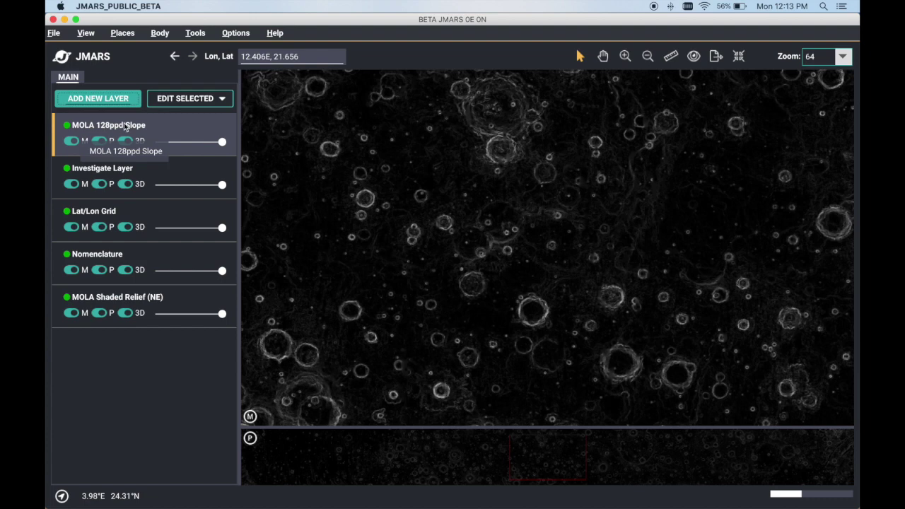
# Step: Make the Investigate Layer active and read the MOLA 128ppd Slope value on the map near 8.44E, 24.34N
pyautogui.click(141, 172)
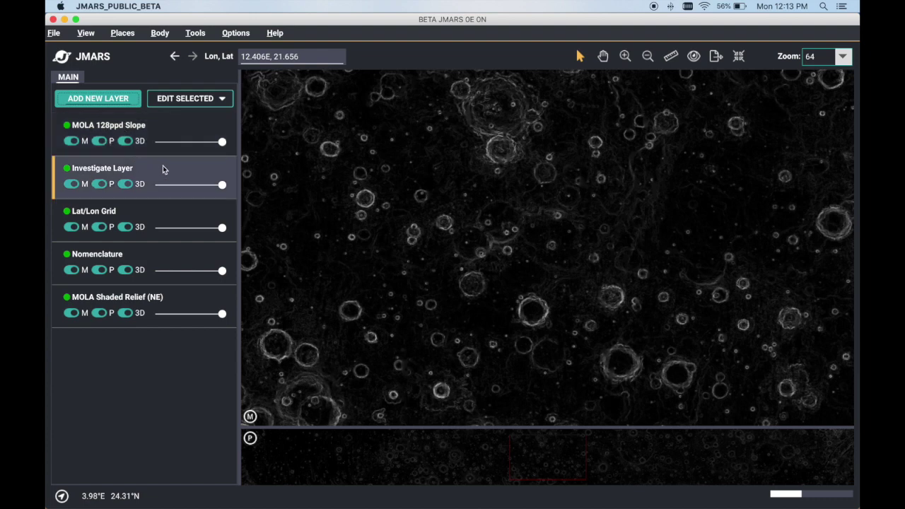
pyautogui.moveTo(421, 139)
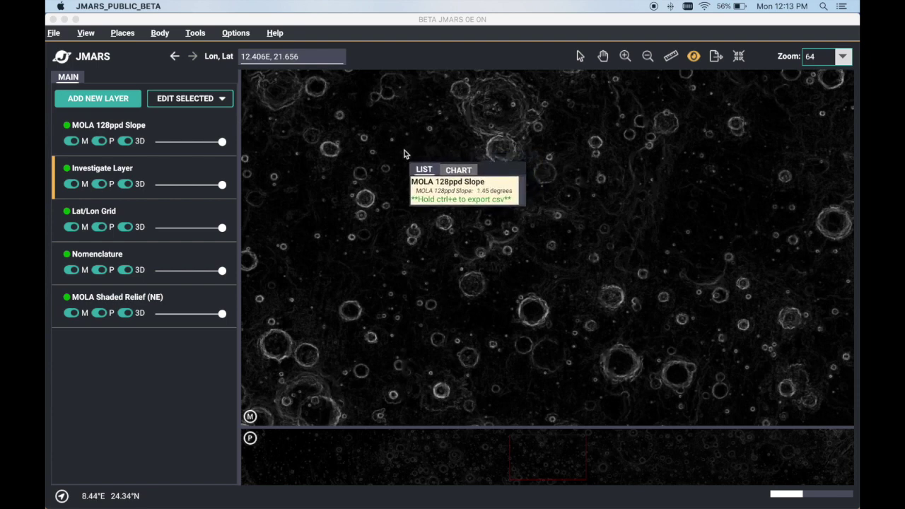
pyautogui.click(401, 153)
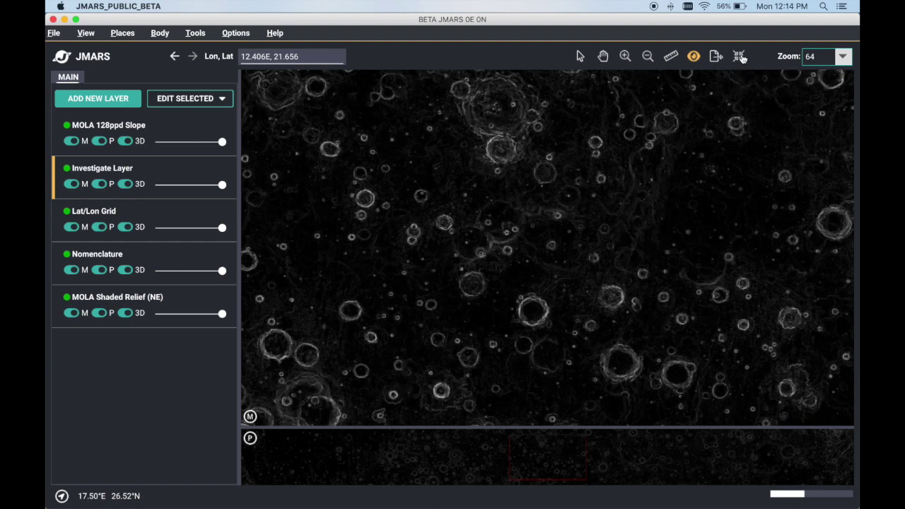
# Step: Adjust the Main View's location and size, applying a view of 743 by 451 pixels with upper-left corner 7.56, 24.70
pyautogui.click(740, 57)
pyautogui.moveTo(372, 138)
pyautogui.mouseDown()
pyautogui.moveTo(566, 212)
pyautogui.moveTo(743, 330)
pyautogui.moveTo(795, 394)
pyautogui.mouseUp()
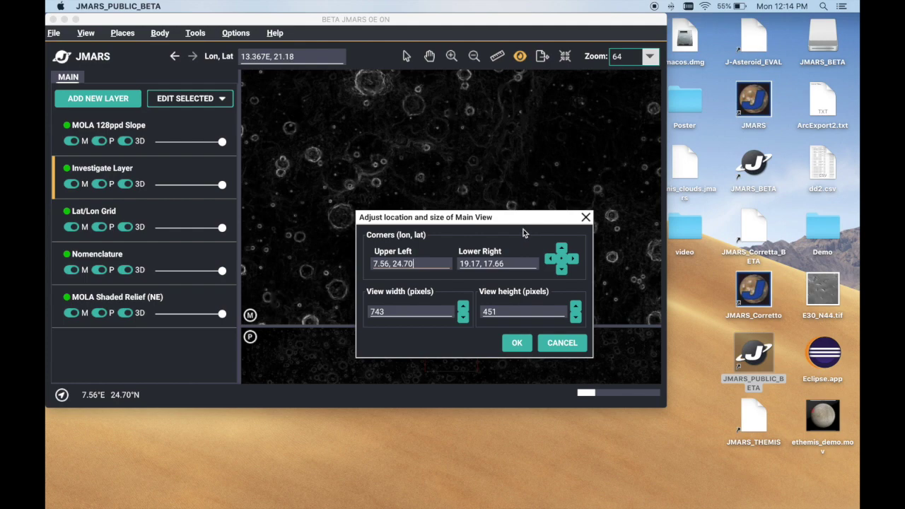
pyautogui.click(517, 342)
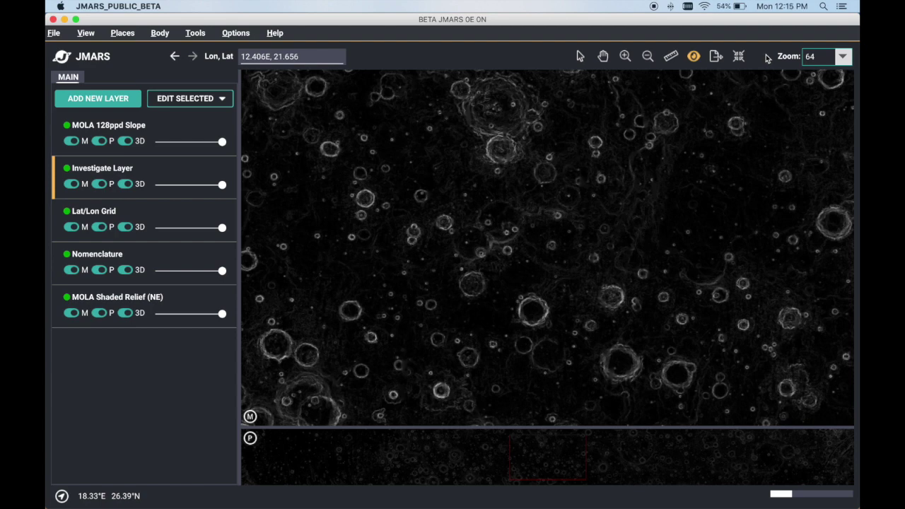
# Step: Set the map's zoom level to 8
pyautogui.click(829, 58)
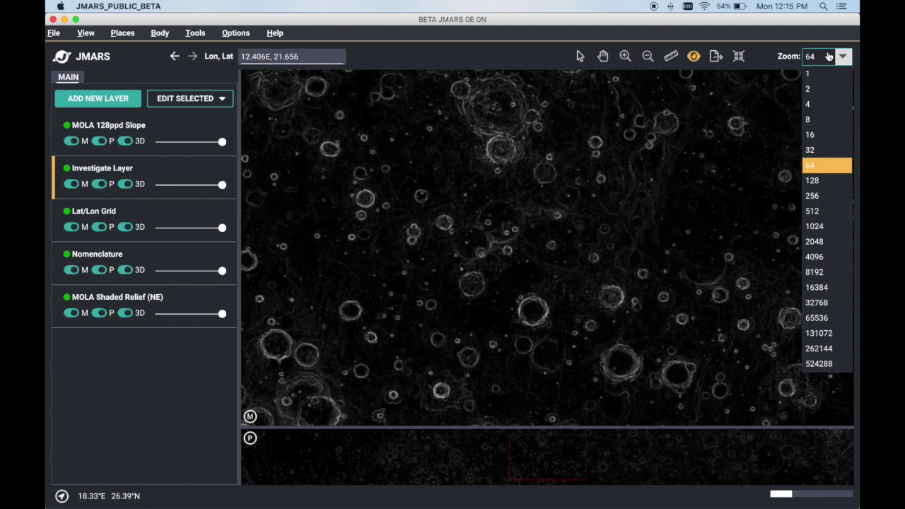
pyautogui.click(833, 122)
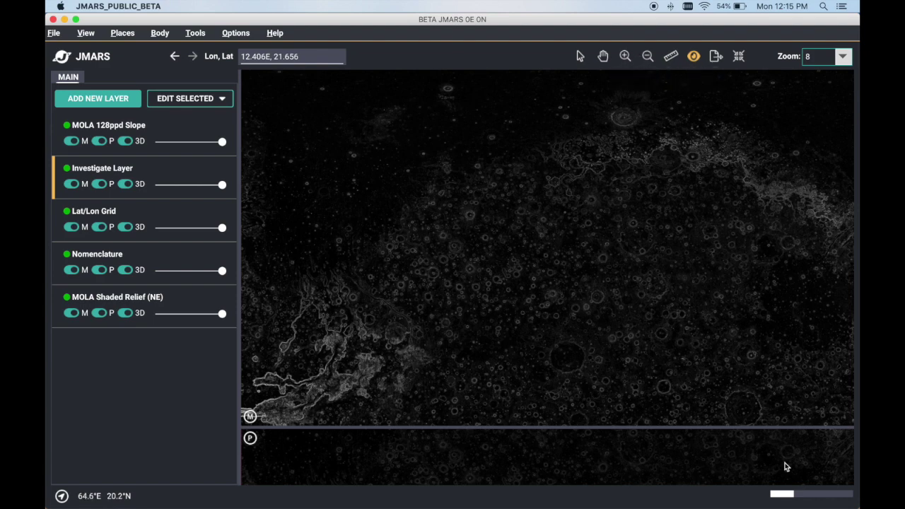
pyautogui.click(813, 497)
# Step: Switch the displayed planetary body from Mars to Ceres
pyautogui.click(161, 35)
pyautogui.moveTo(202, 51)
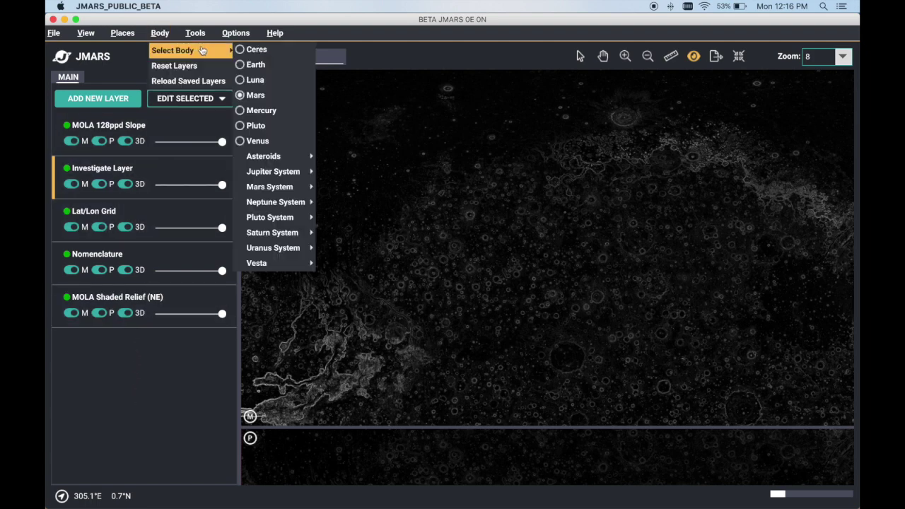
pyautogui.click(272, 50)
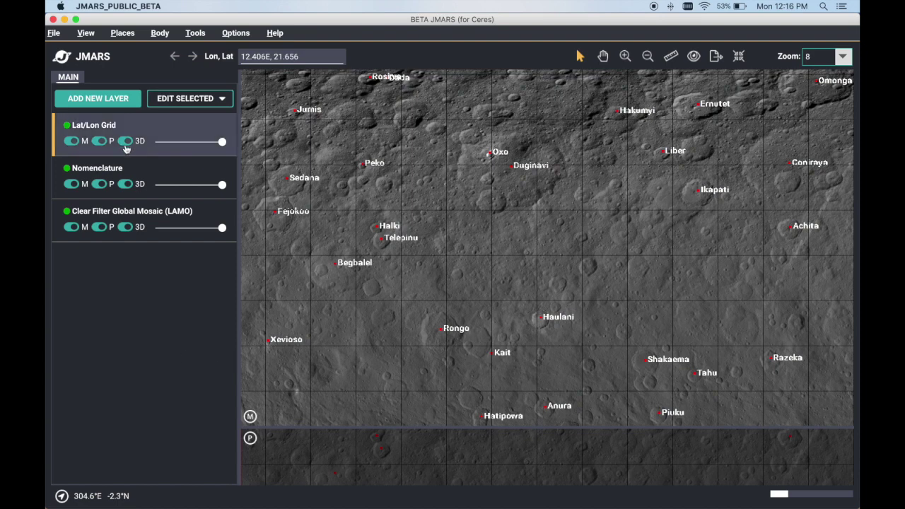
pyautogui.click(238, 33)
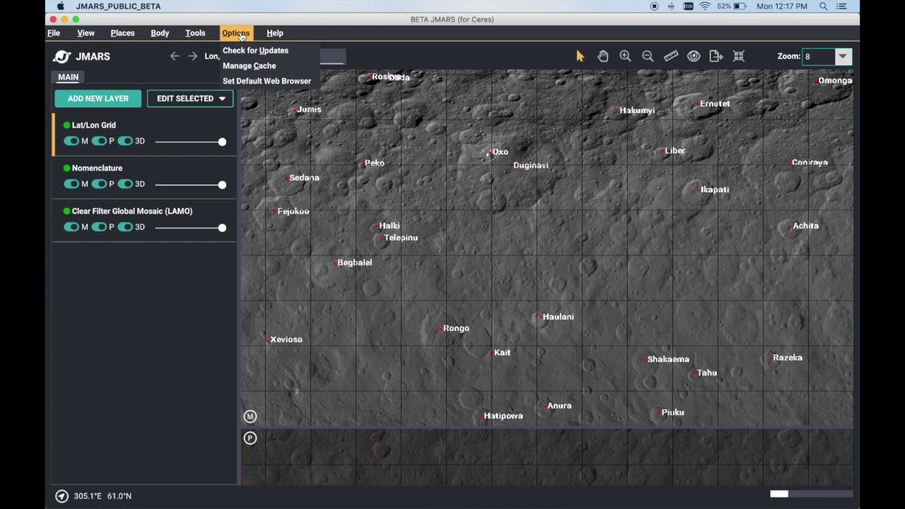
pyautogui.moveTo(275, 33)
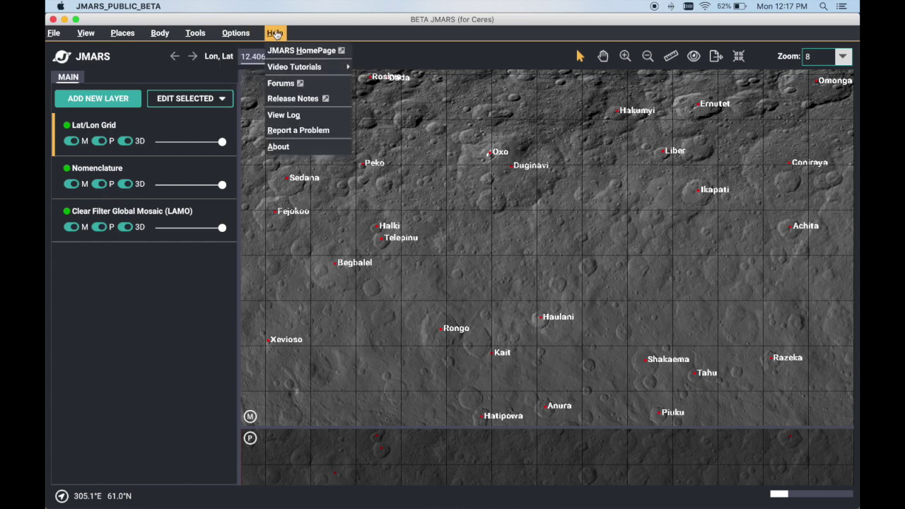
pyautogui.moveTo(326, 67)
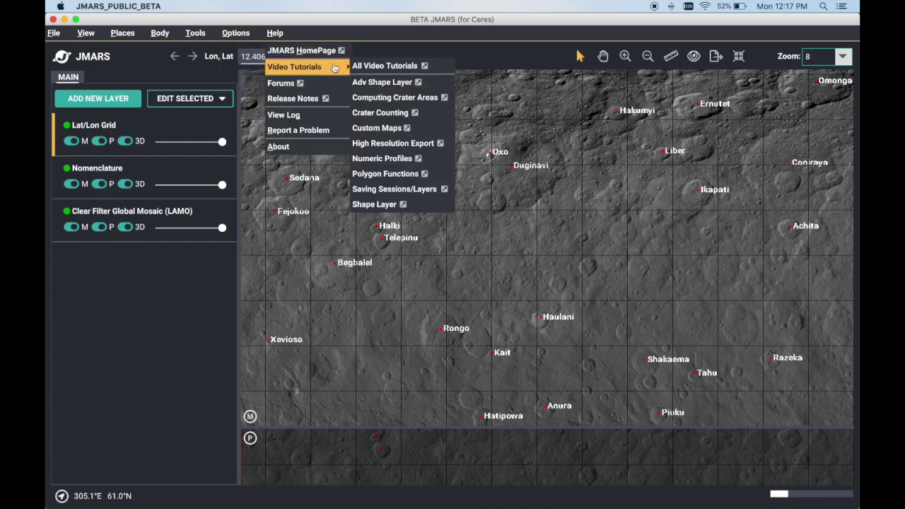